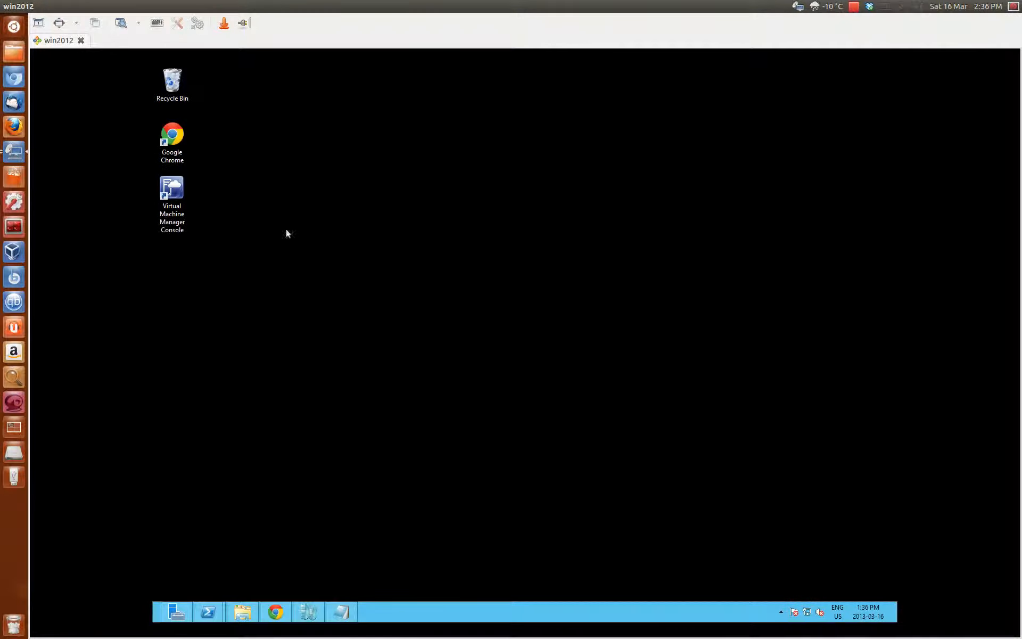
Bring up Hyper-V Manager to view WIN2012's virtual machines: centos, Hyperv1, hyperv2, UbuntuServer1.
left_click(172, 195)
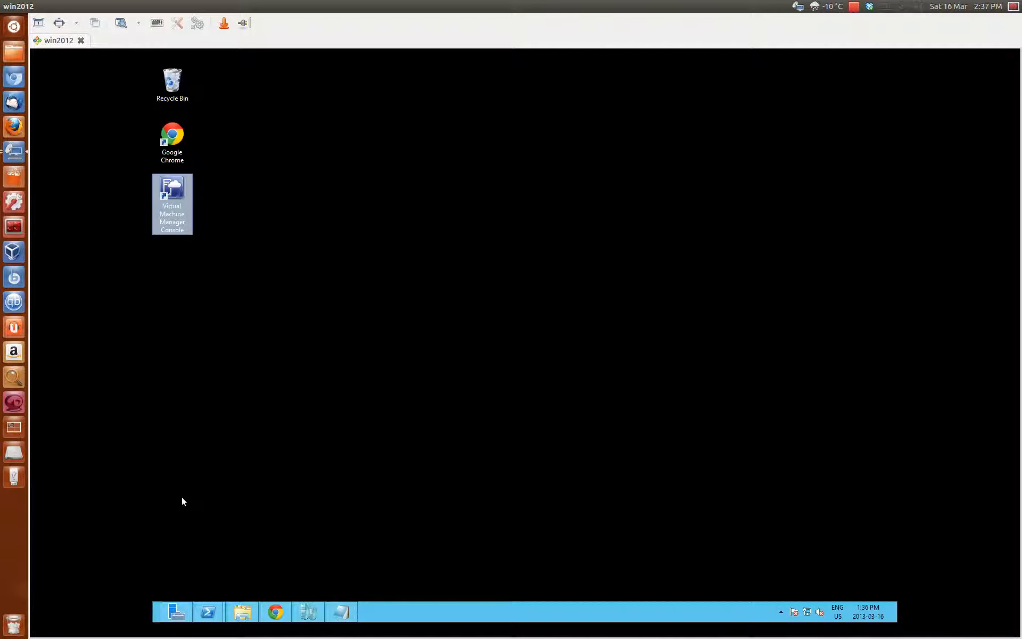
left_click(308, 612)
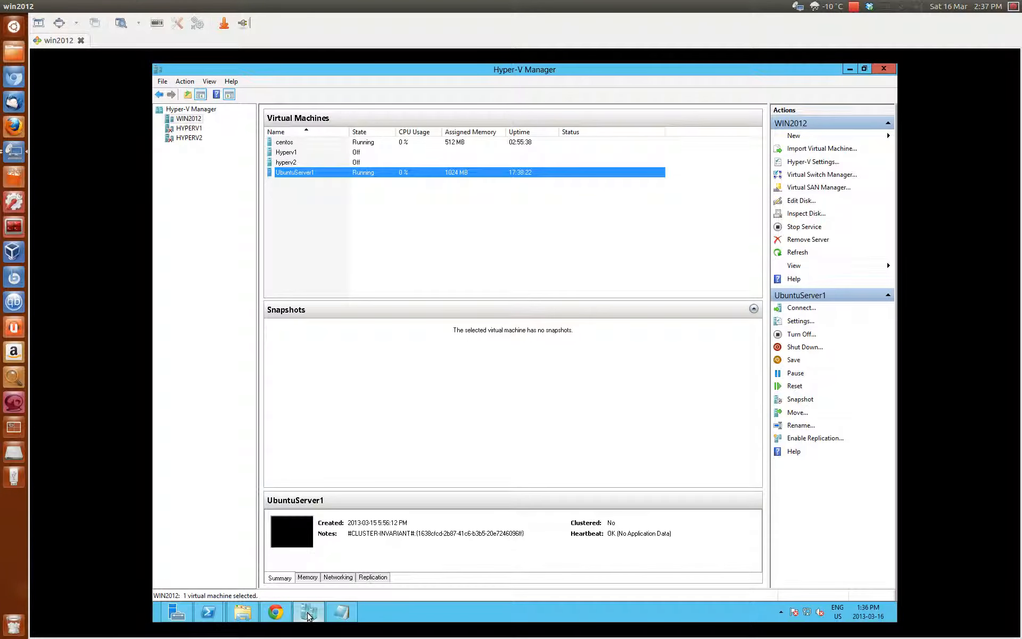
Minimize Hyper-V Manager to reveal the Windows Server desktop.
left_click(308, 613)
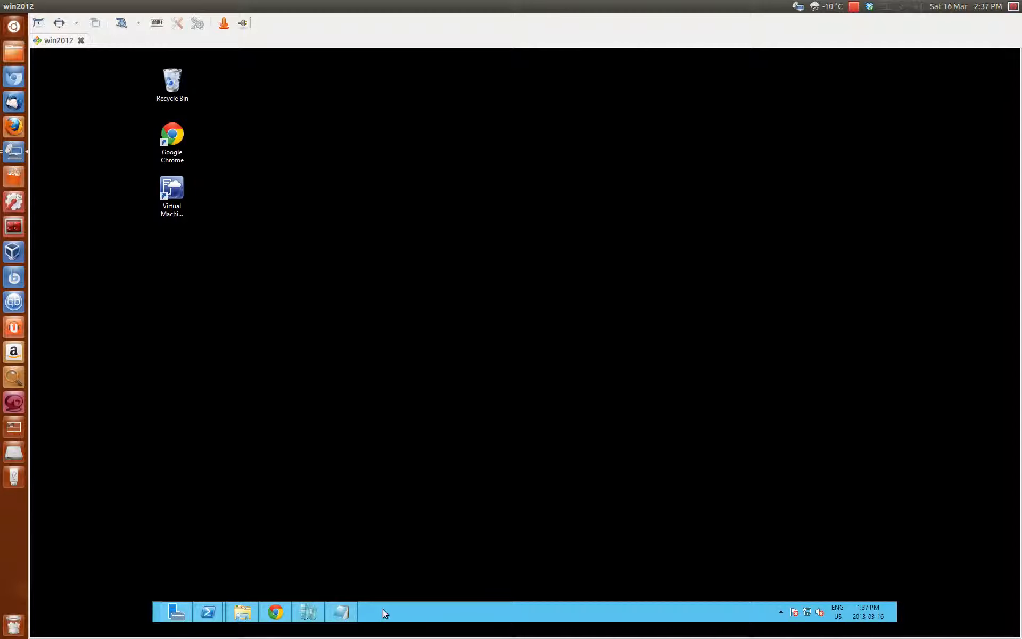
Launch the Virtual Machine Manager Console and start Add Hyper-V Hosts and Clusters on All Hosts.
left_click(250, 248)
left_click(178, 193)
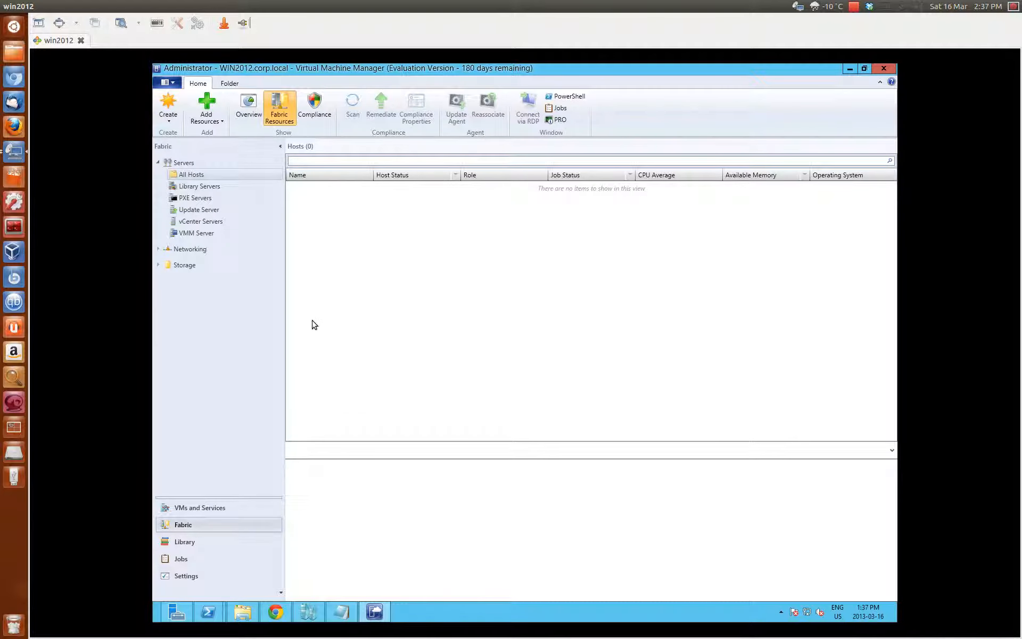
right_click(186, 177)
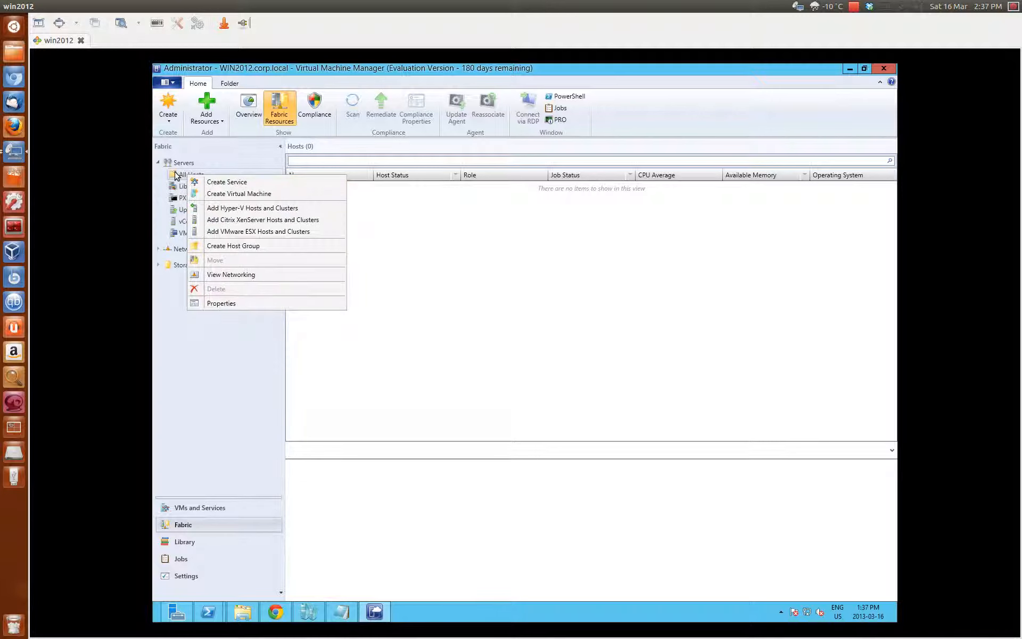
left_click(263, 209)
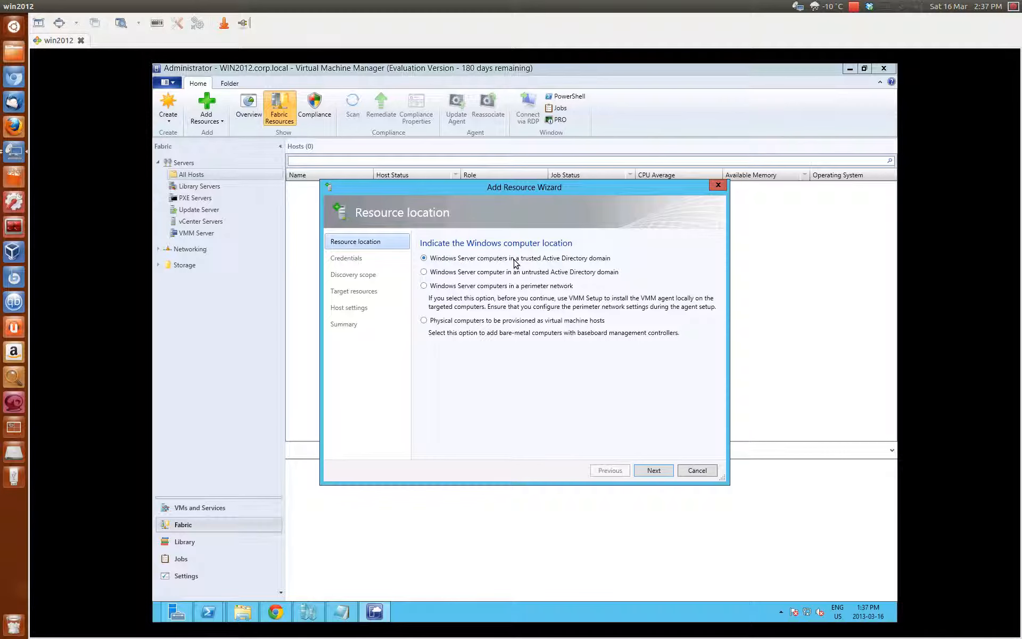
Keep the trusted domain location and manually enter the domain administrator user name and password.
left_click(654, 471)
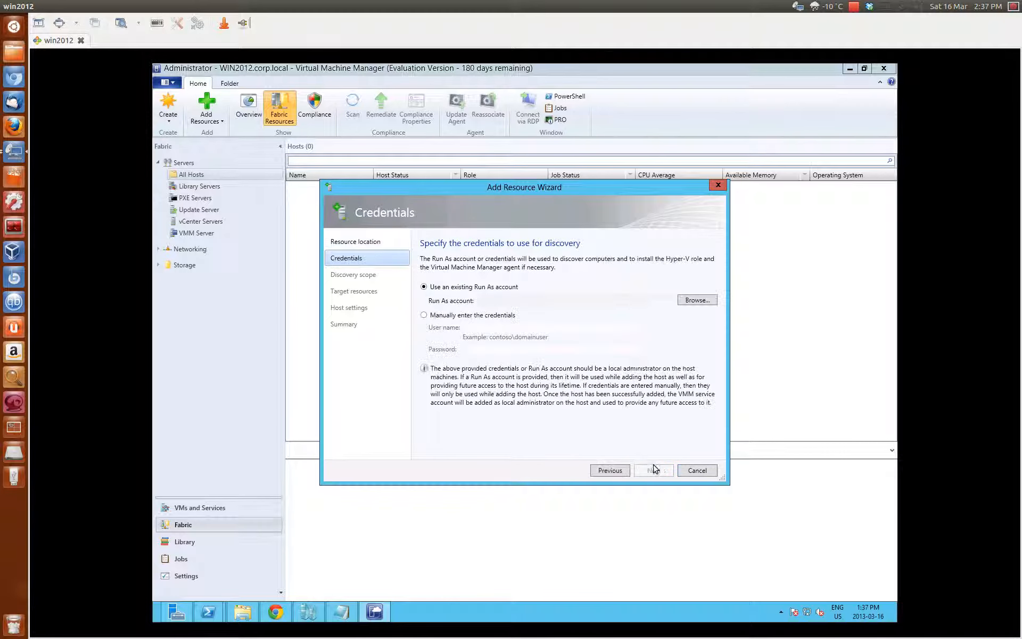
left_click(423, 315)
left_click(499, 328)
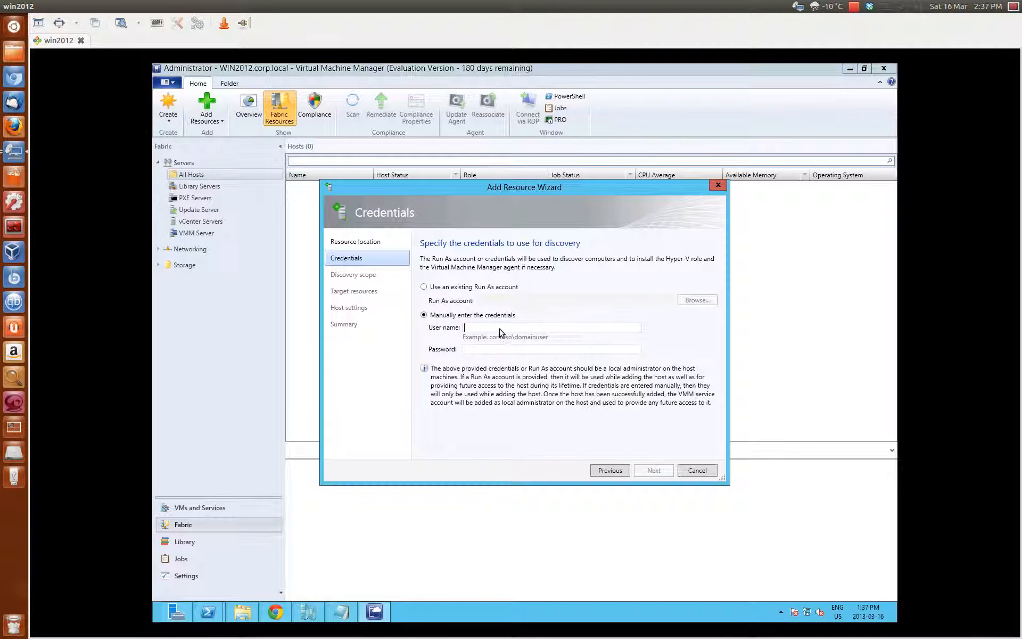
type("corp\\")
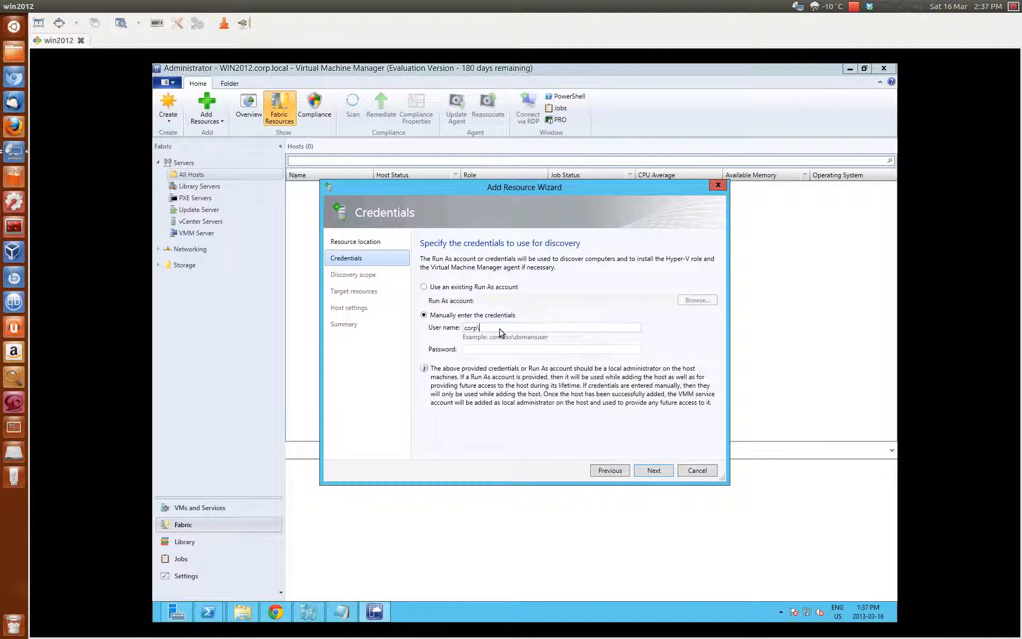
type("administratorPassword1")
left_click(662, 472)
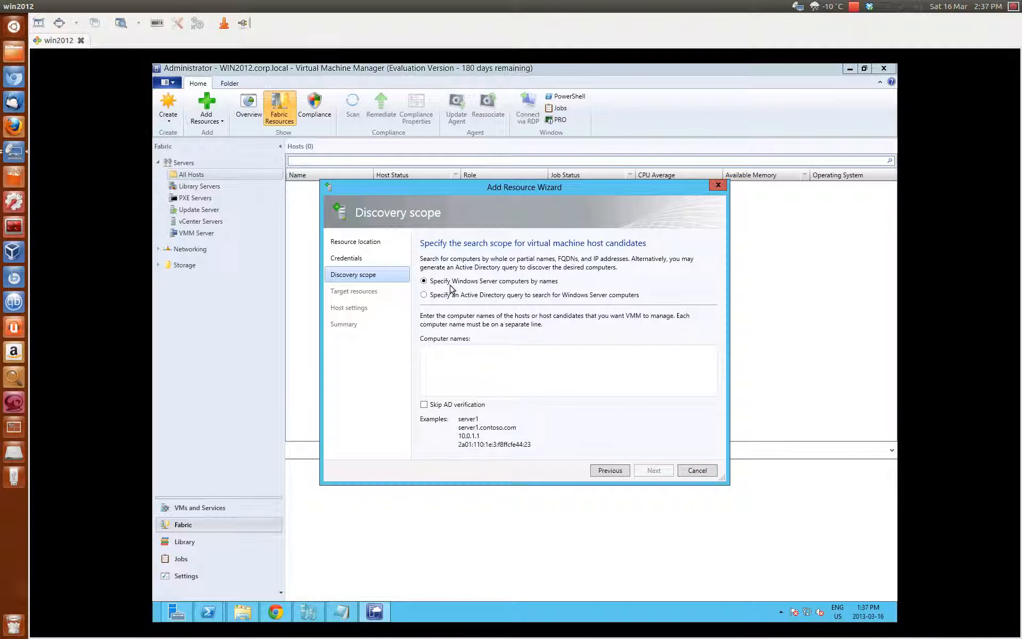
Search for computer name WIN2012 and select the discovered win2012.corp.local host.
left_click(486, 368)
type("WIN2012")
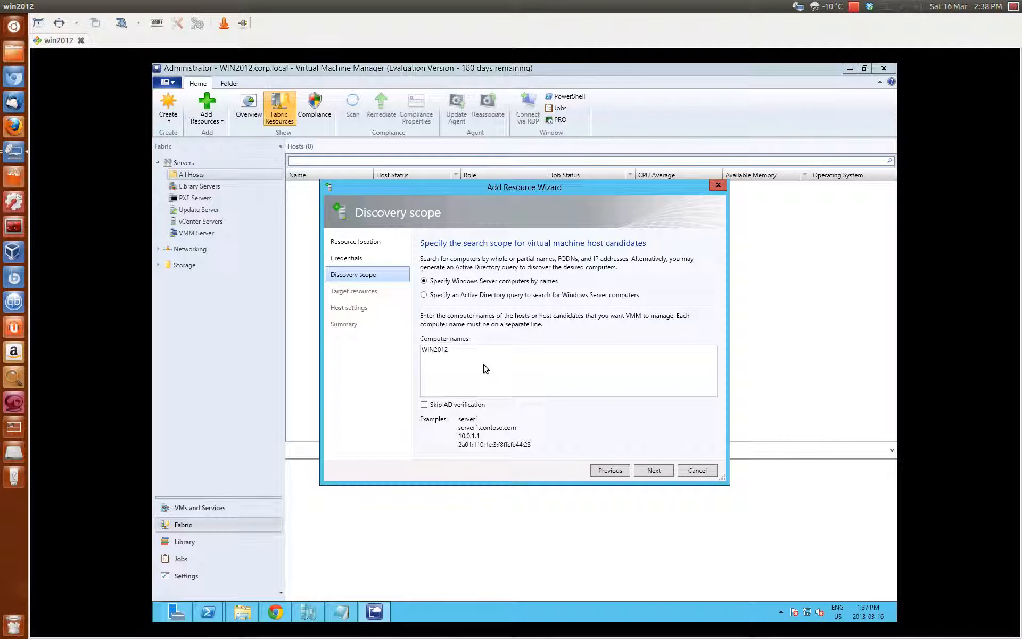
left_click(653, 471)
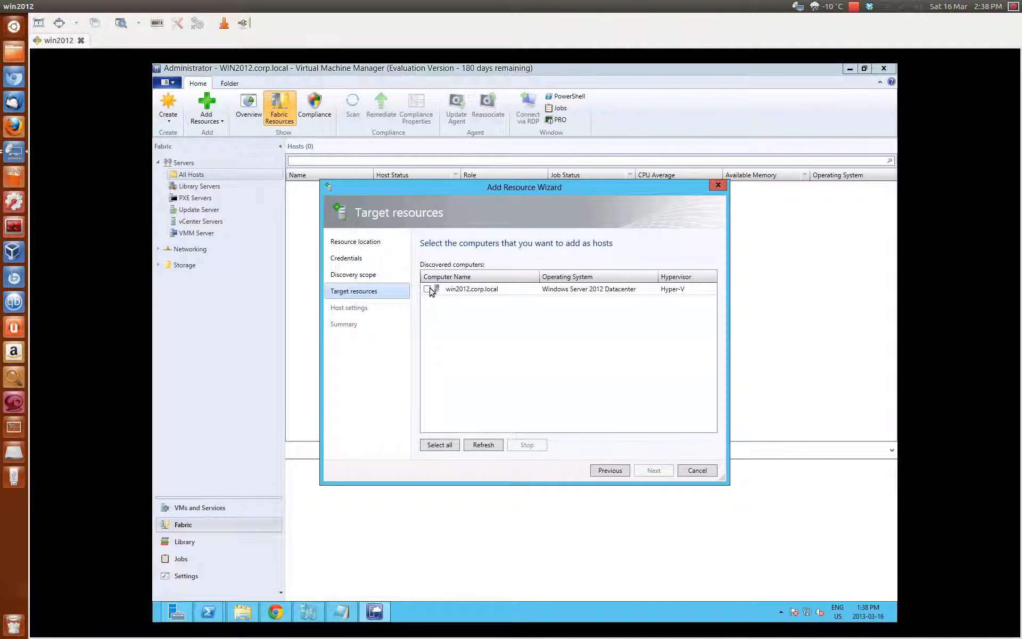
left_click(427, 289)
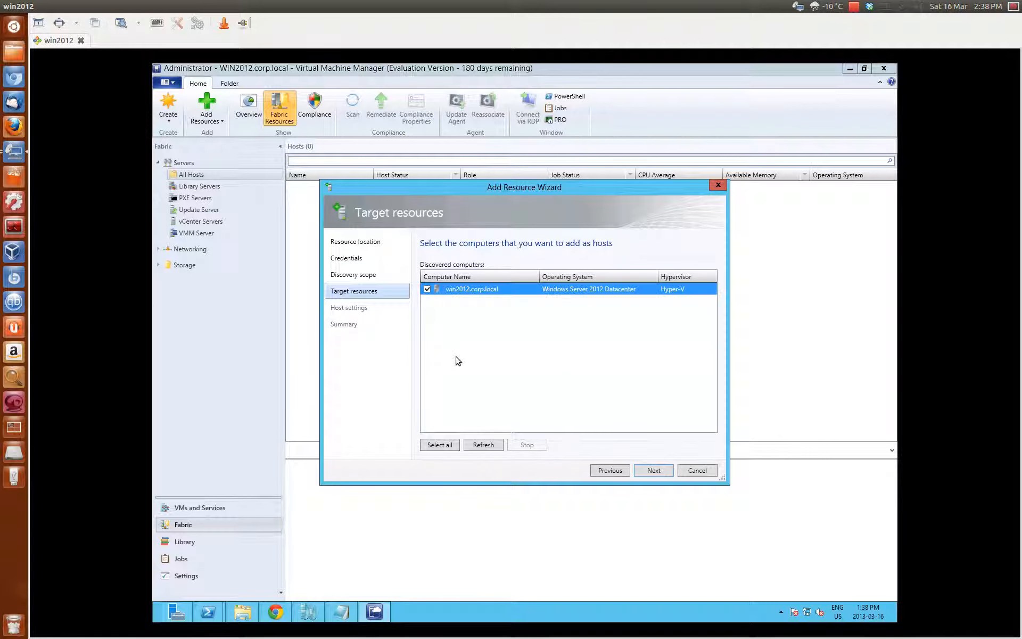
Accept the Hyper-V role warning, keep host group All Hosts, and finish adding win2012.corp.local.
left_click(650, 470)
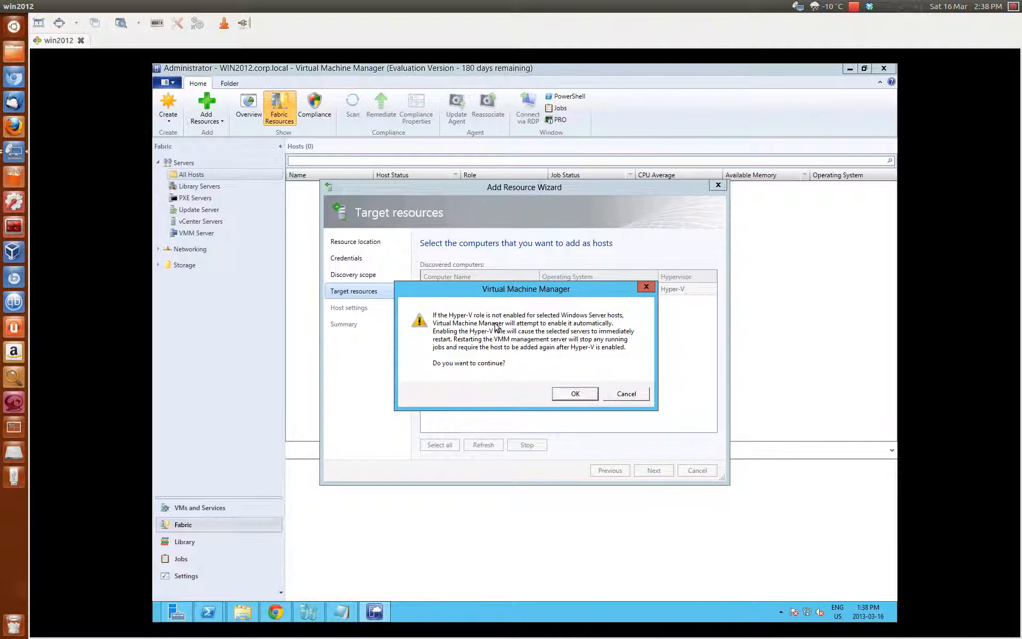
left_click(583, 398)
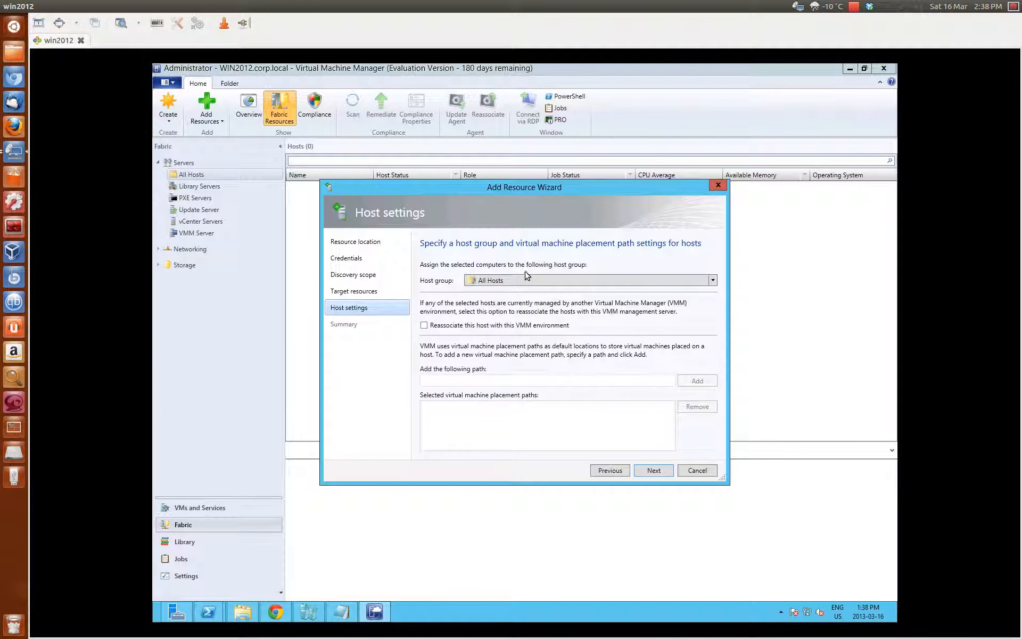
left_click(653, 473)
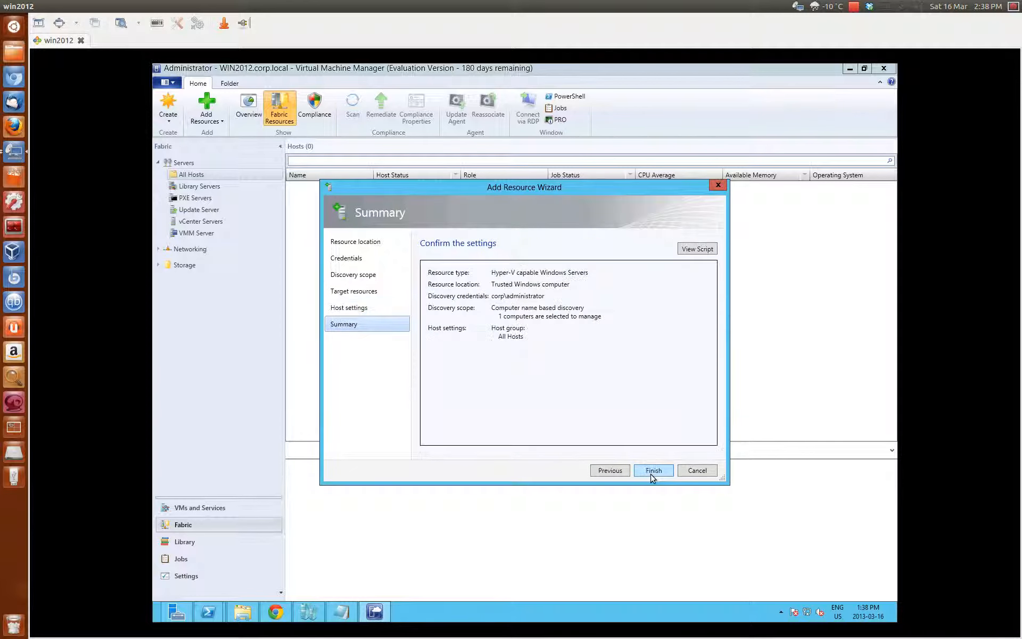
left_click(653, 471)
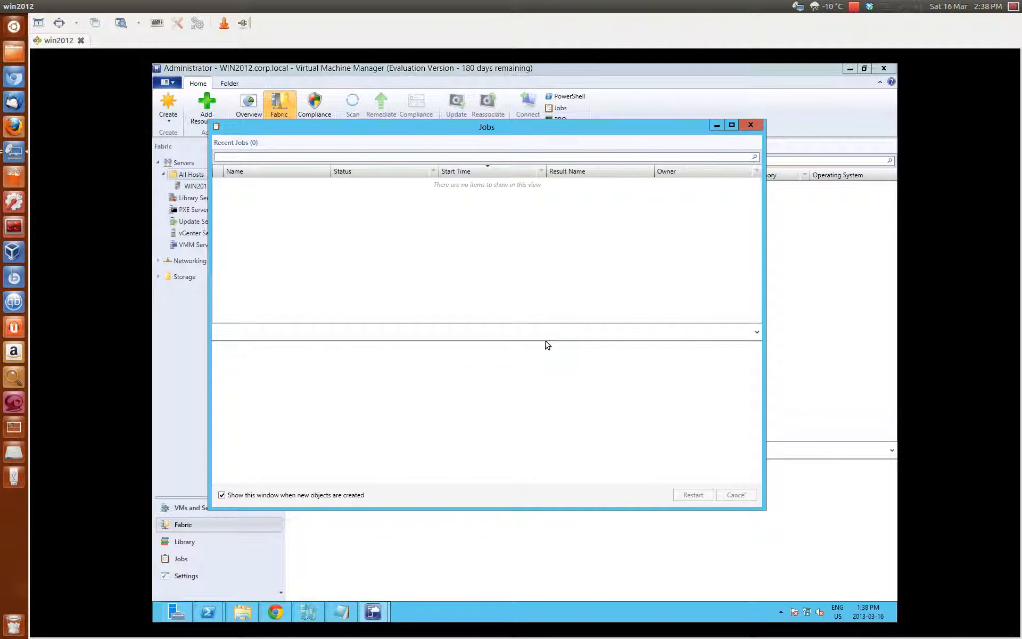
Review the add-host job details until it completes, then close the Jobs window.
left_click(265, 185)
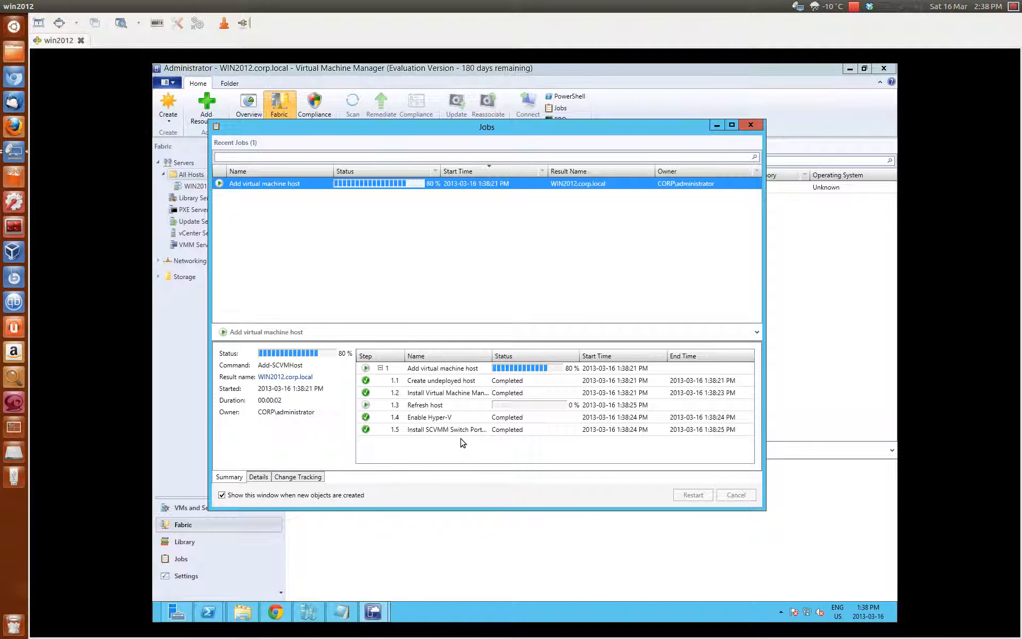
left_click_drag(602, 133, 648, 127)
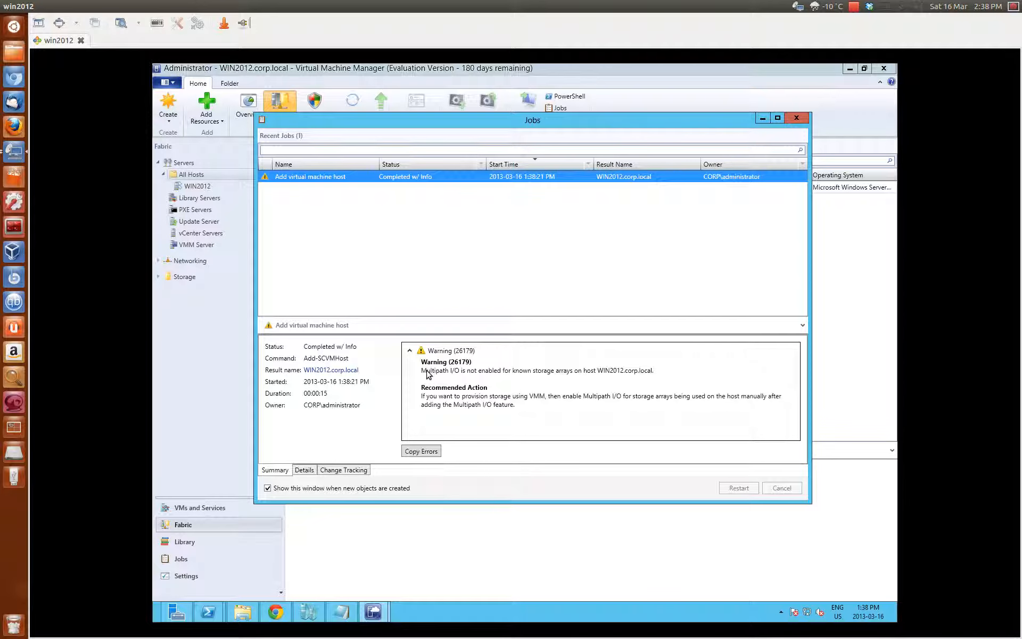
left_click(796, 119)
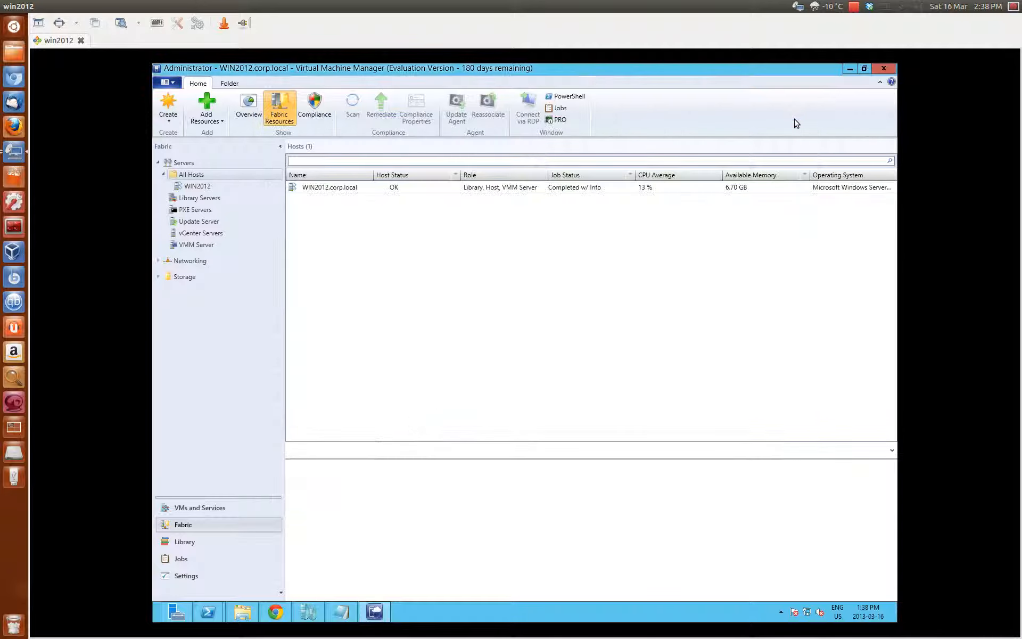
Inspect WIN2012.corp.local's details, then show the WIN2012 overview with 1 host and 4 virtual machines.
left_click(193, 187)
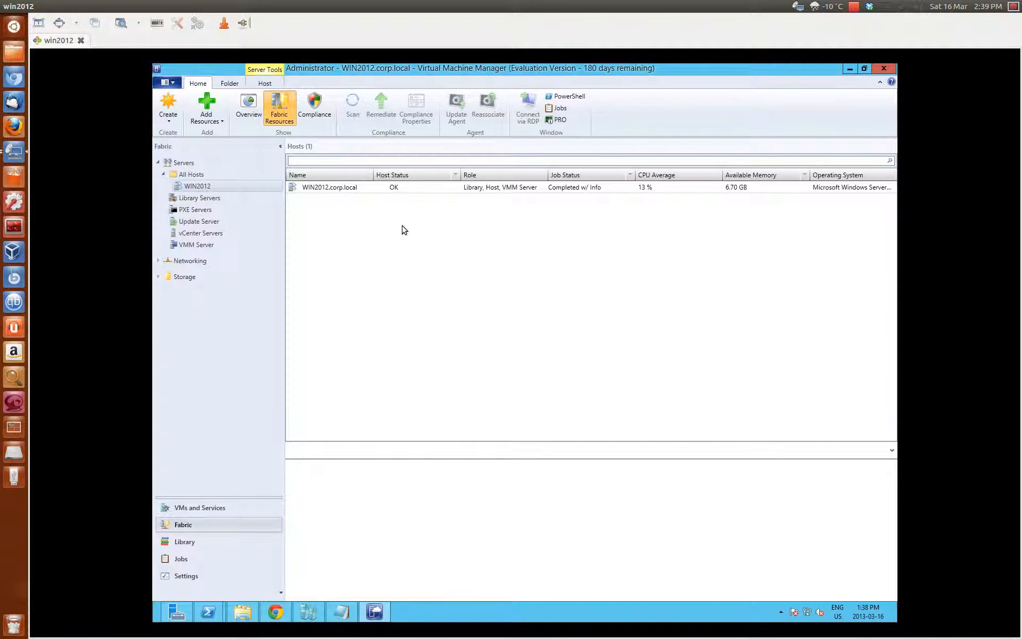
left_click(380, 190)
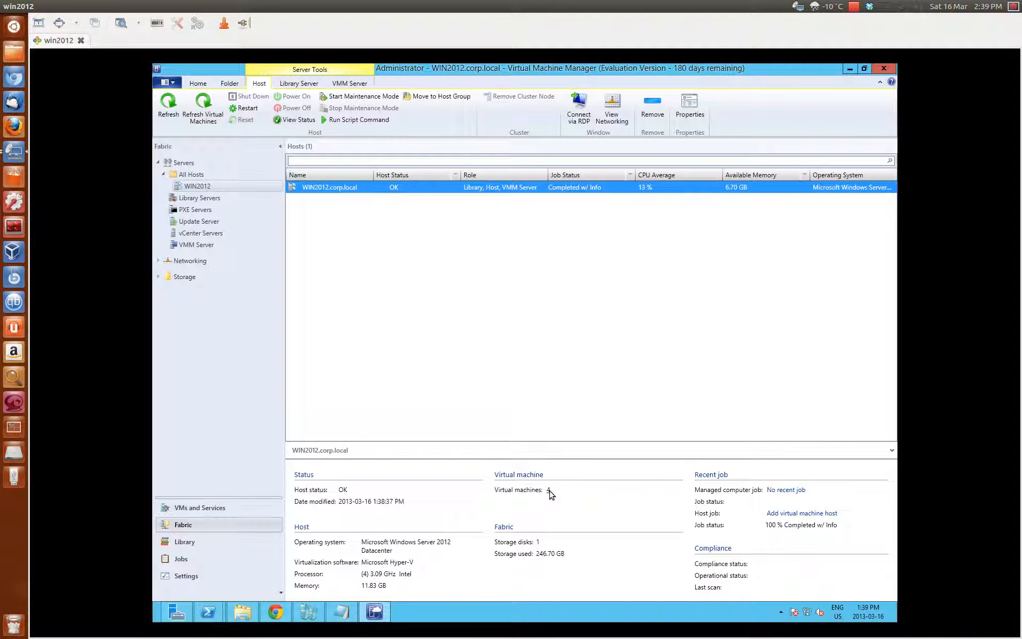
left_click(200, 184)
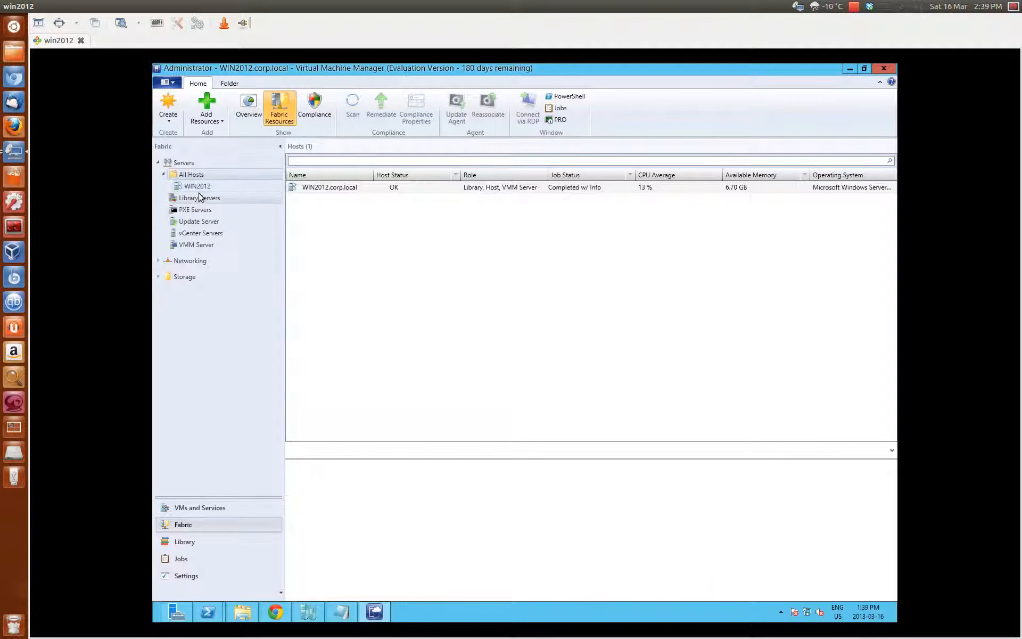
left_click(200, 197)
left_click(197, 189)
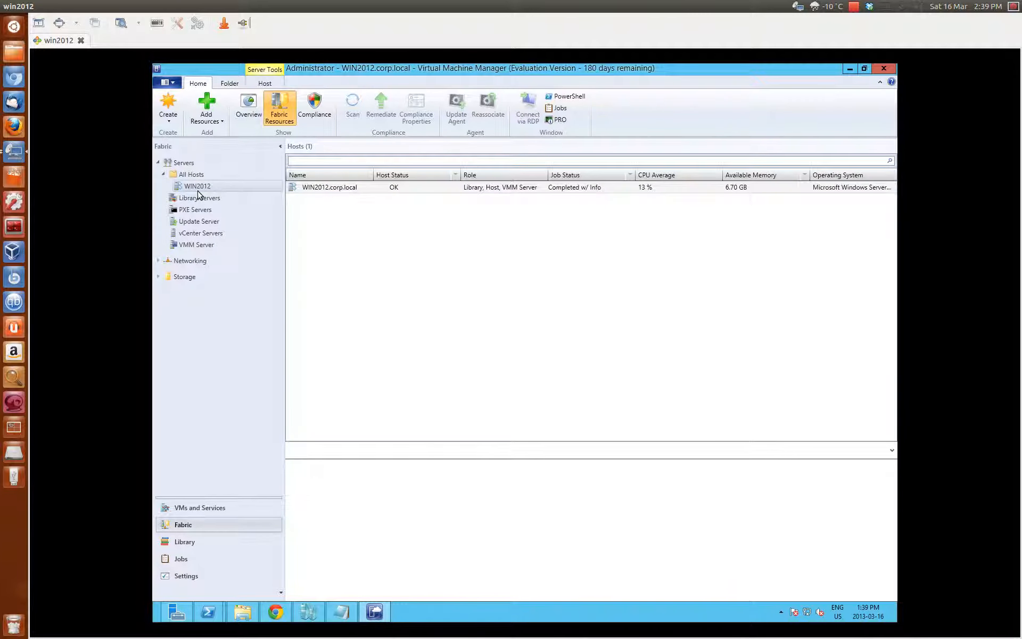
left_click(248, 106)
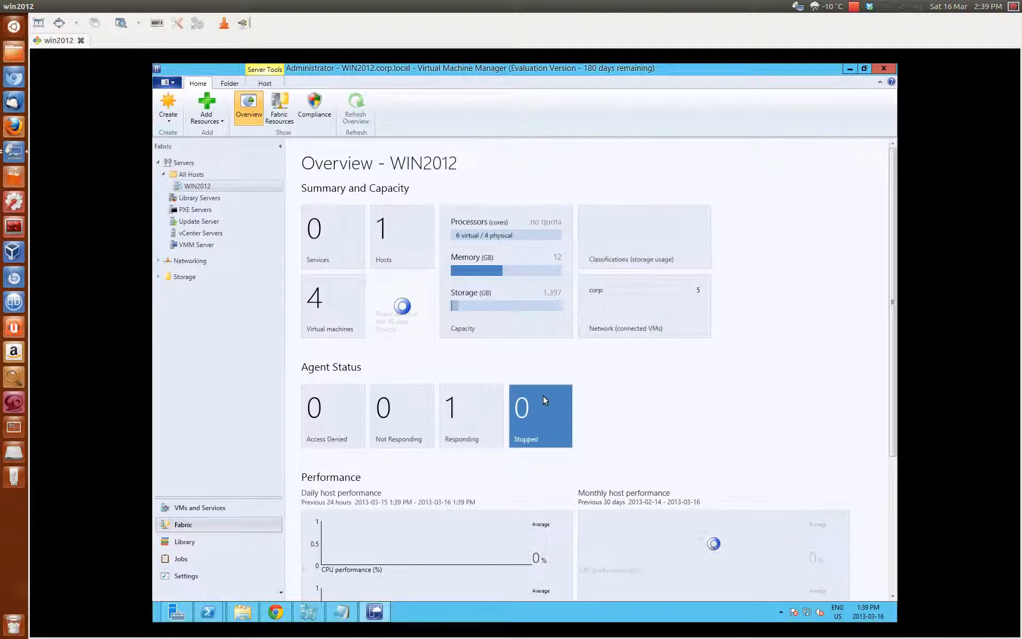
Show the All Hosts overview and bring up its right-click actions menu.
left_click(190, 175)
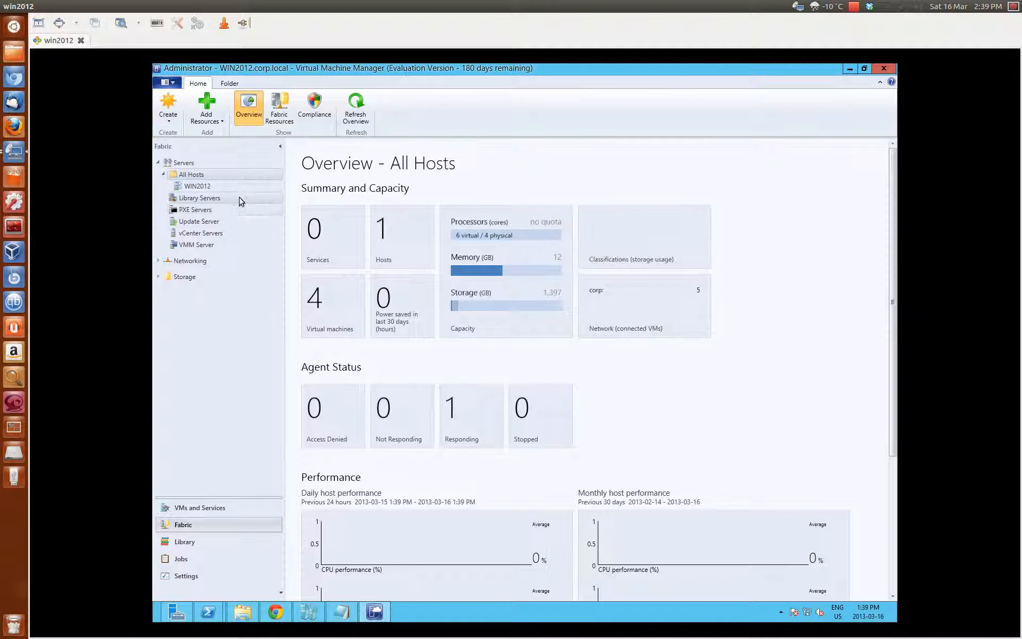
right_click(199, 176)
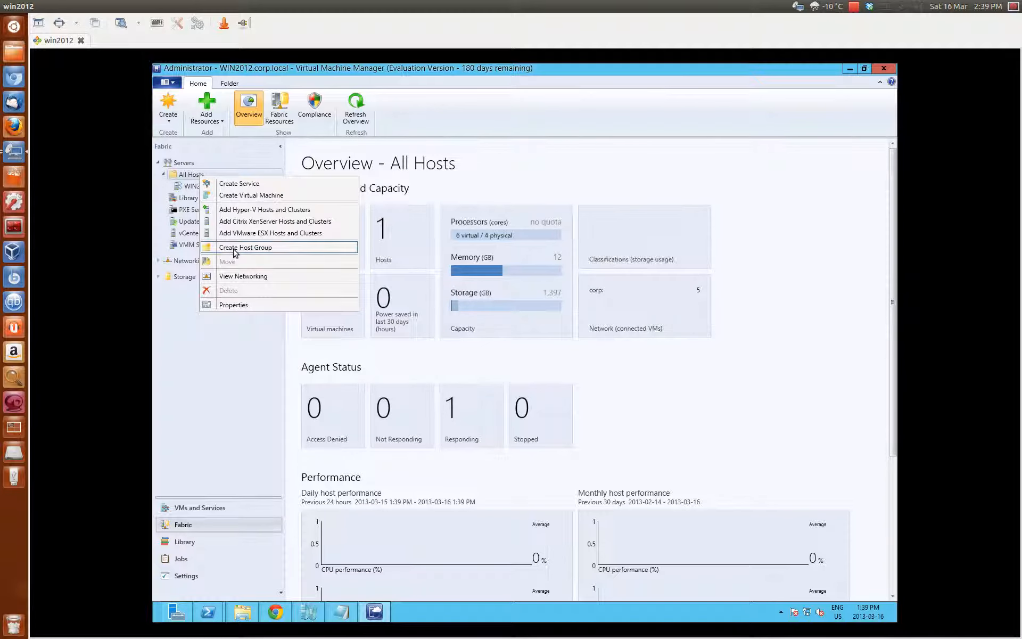
left_click(160, 180)
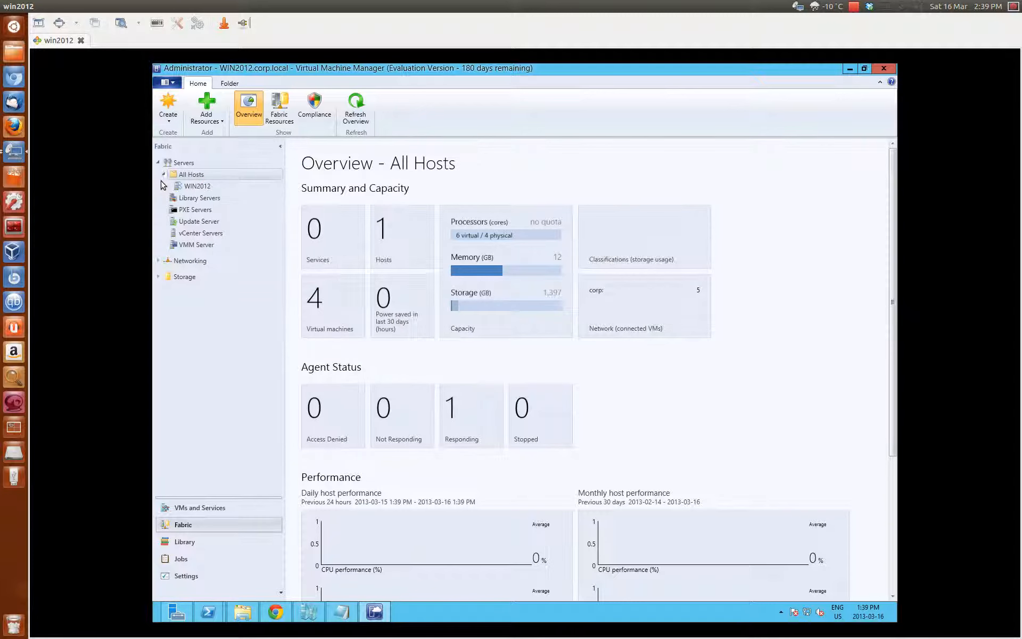
right_click(209, 172)
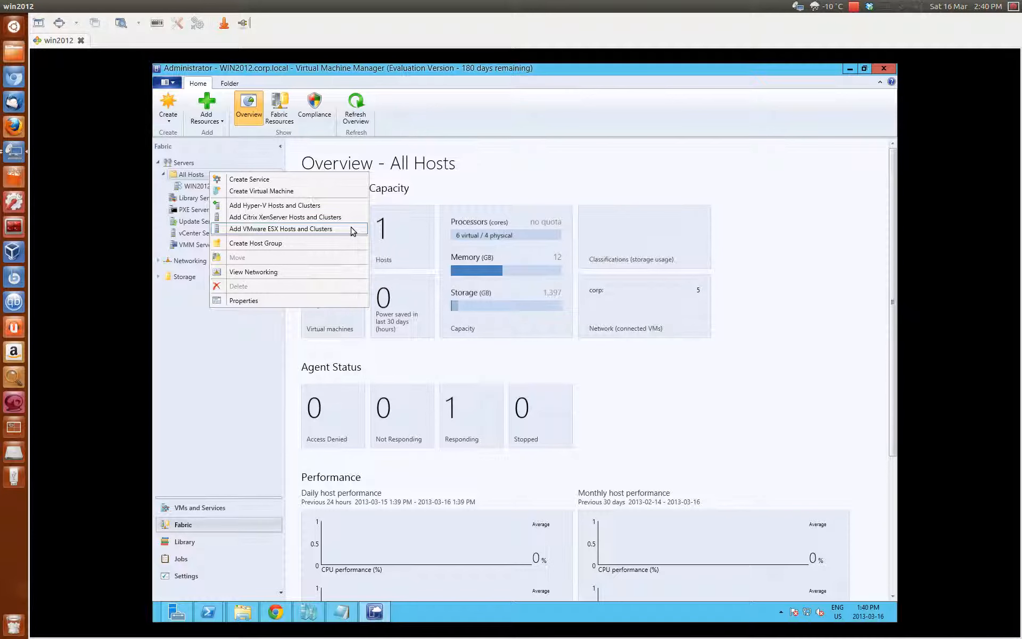
Create a new host group under All Hosts and name it HyperV.
left_click(293, 243)
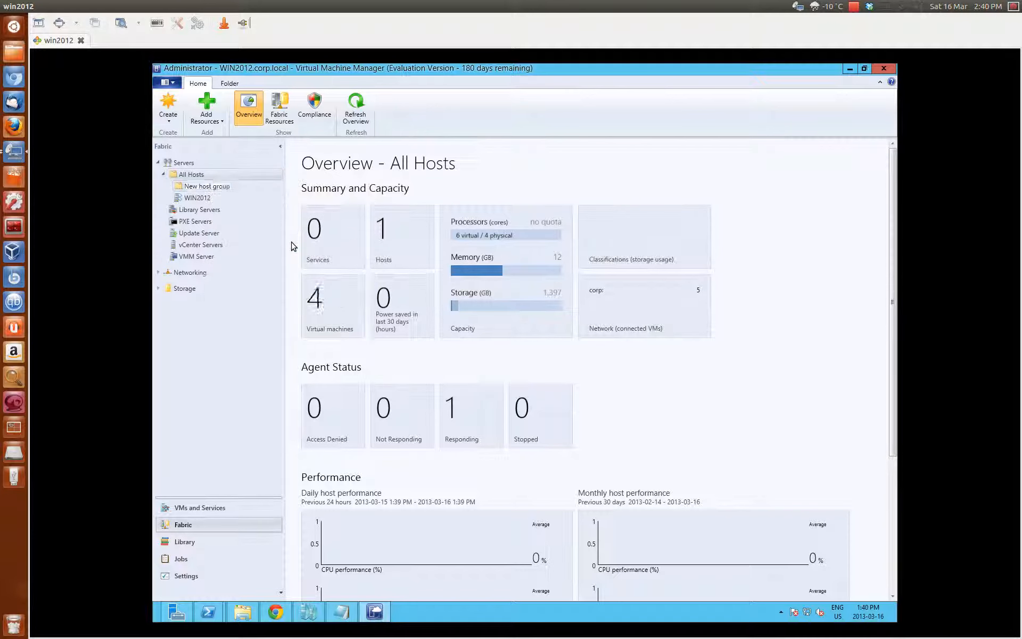
type("HyperV")
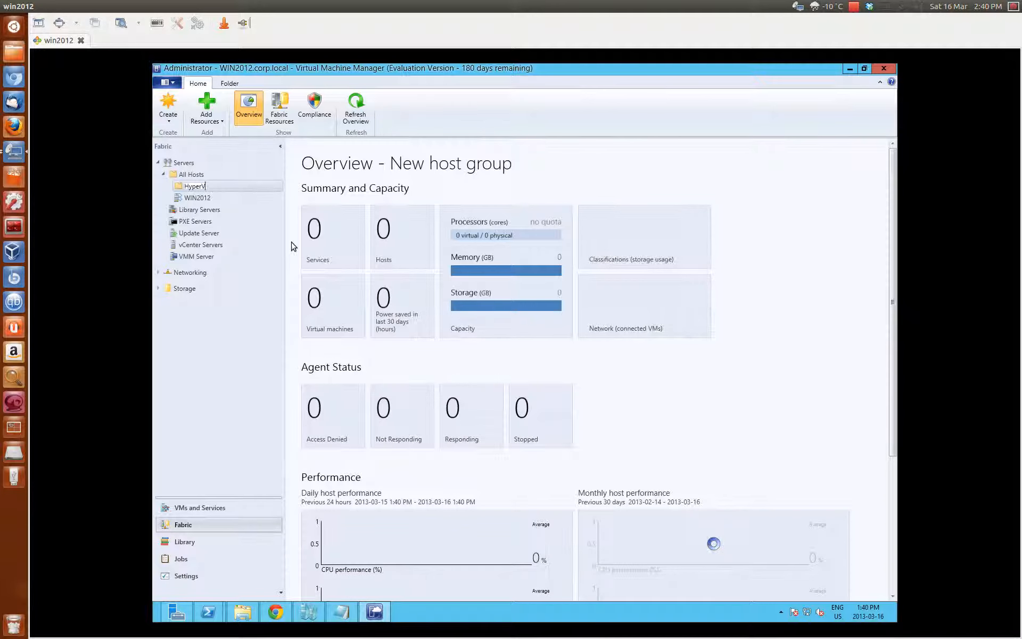
left_click(333, 149)
Move WIN2012 into HyperV and view its overview of 1 host and 4 virtual machines.
left_click(207, 198)
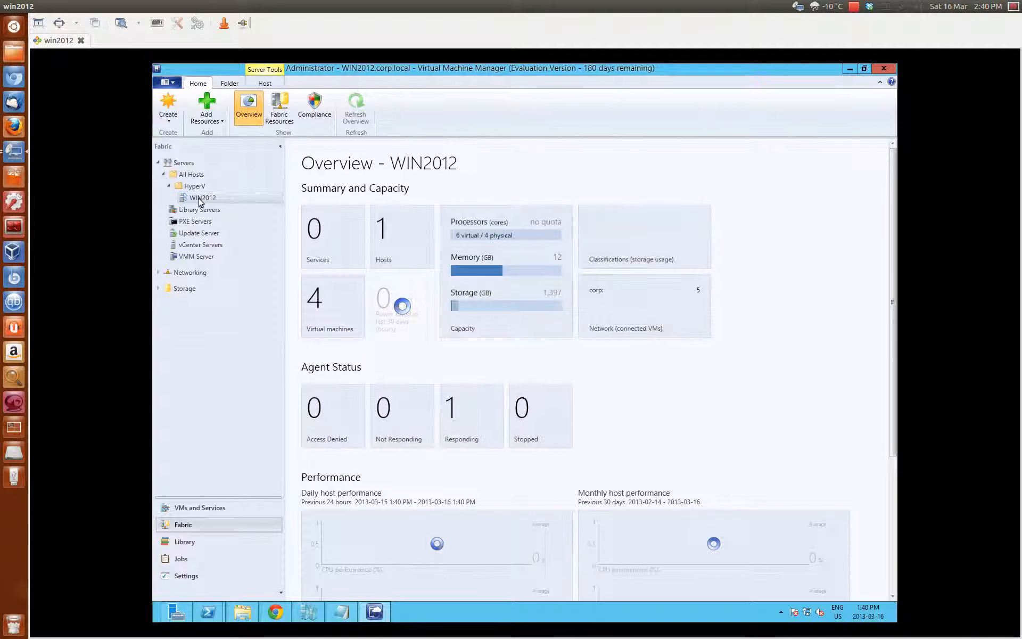
left_click(195, 187)
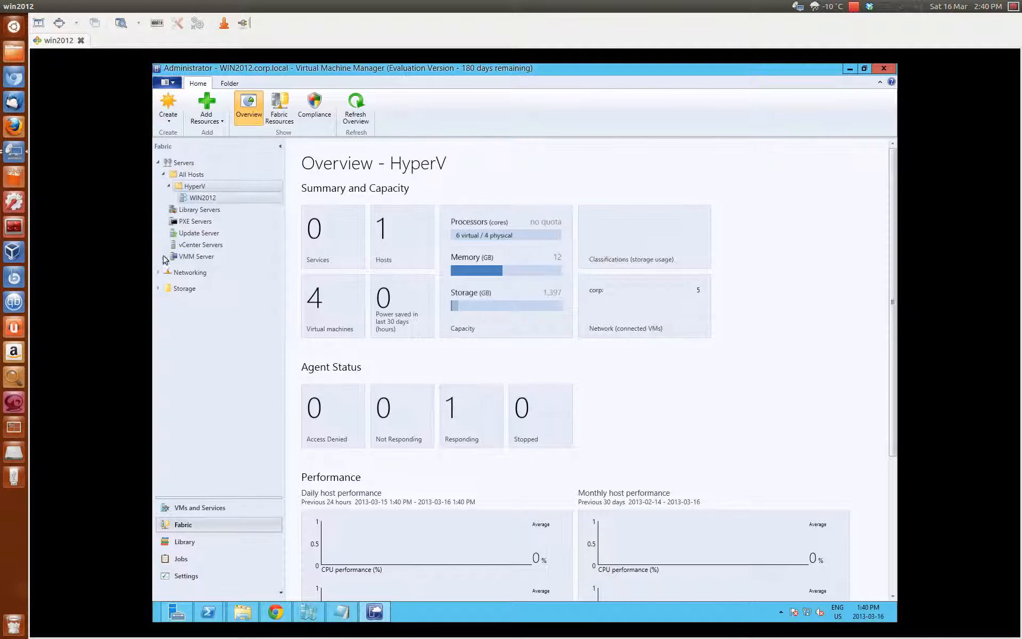
left_click(14, 402)
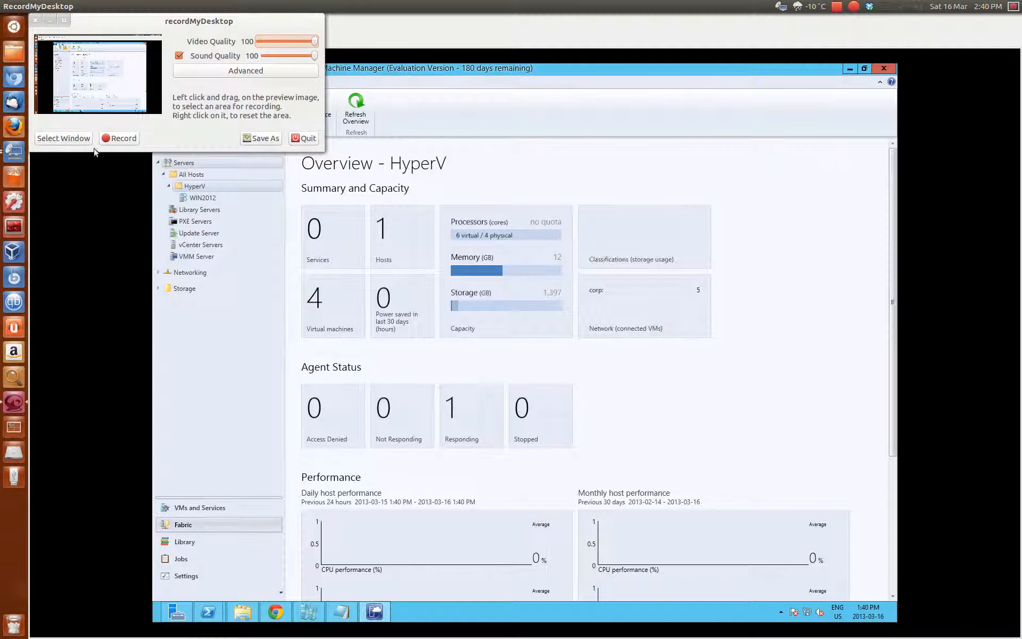